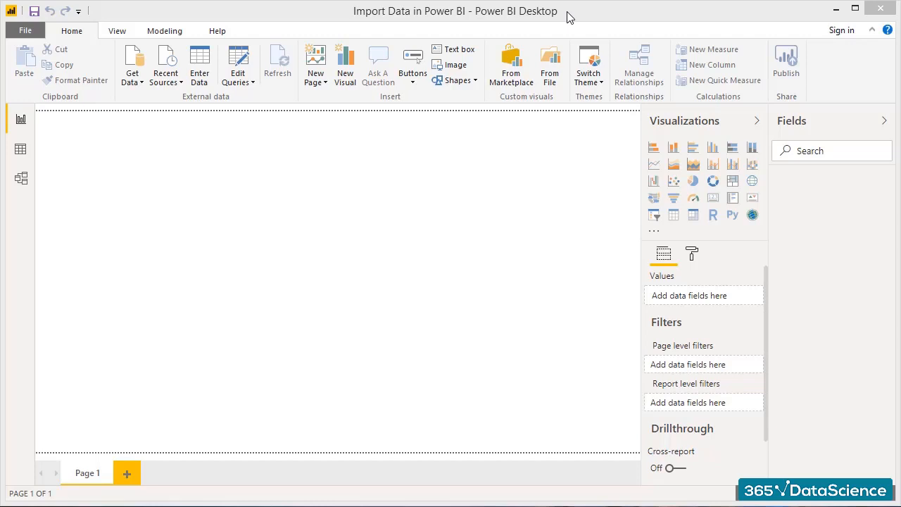
Import the dim_Customer table from the Data Excel workbook and open it for editing in Power Query Editor
{"action": "left_click", "coordinate": [135, 84]}
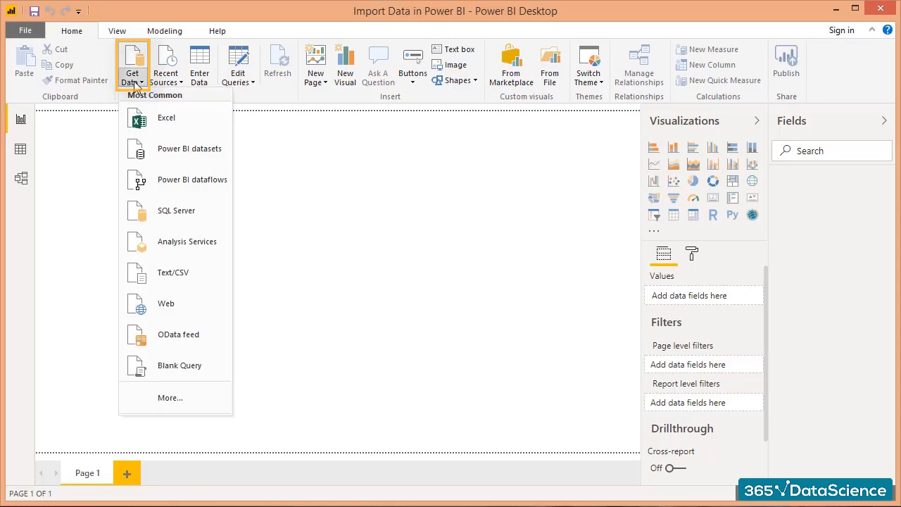
{"action": "left_click", "coordinate": [159, 121]}
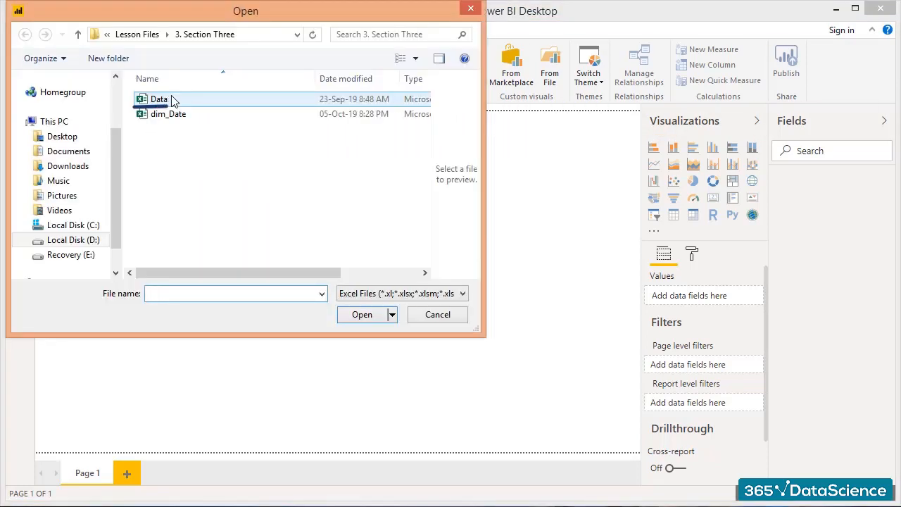
{"action": "double_click", "coordinate": [174, 100]}
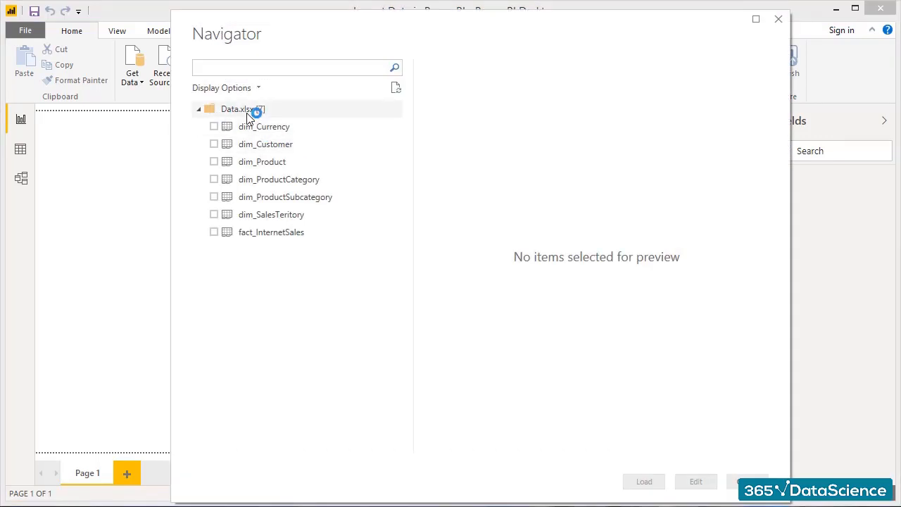
{"action": "left_click", "coordinate": [214, 145]}
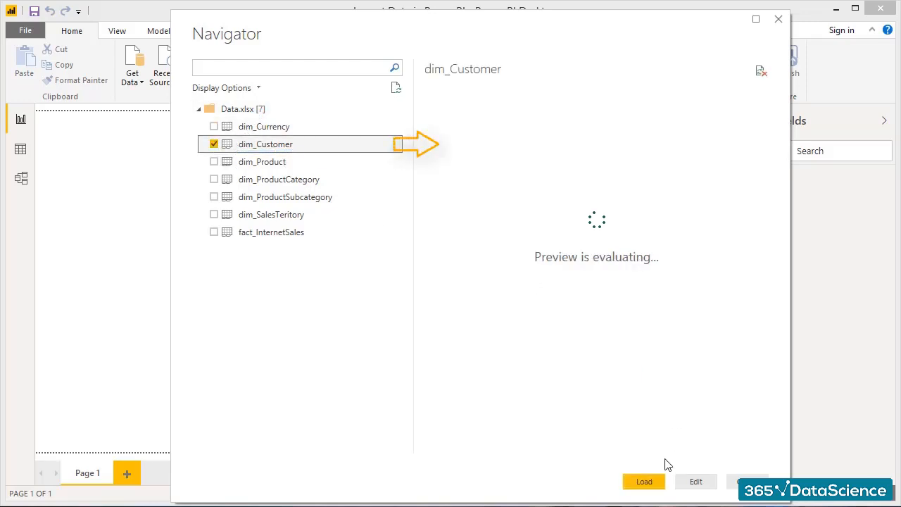
{"action": "left_click", "coordinate": [695, 481]}
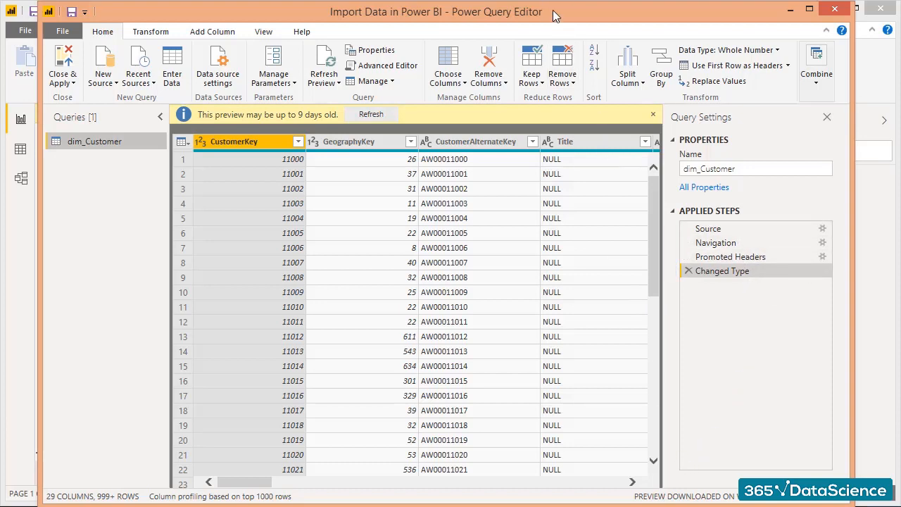
Remove the Title column from dim_Customer and compare the table at the Changed Type and Removed Columns steps
{"action": "left_click", "coordinate": [581, 144]}
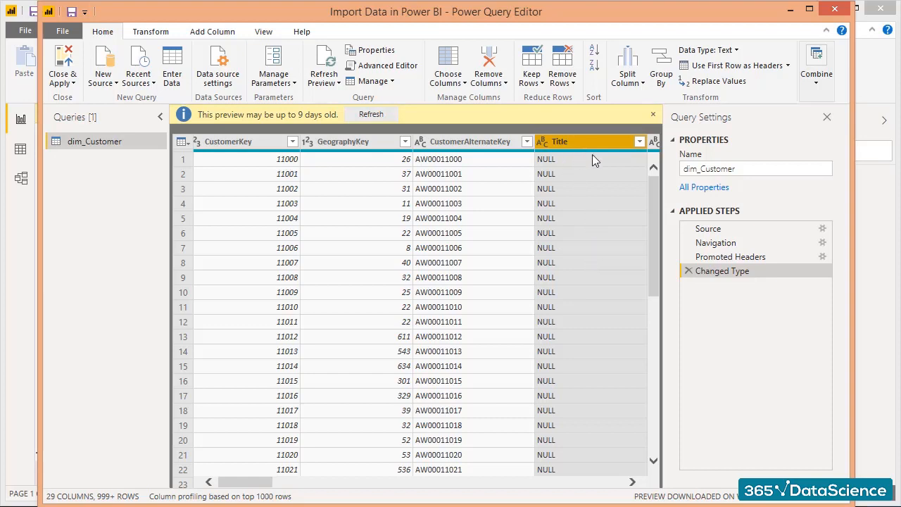
{"action": "left_click", "coordinate": [497, 83]}
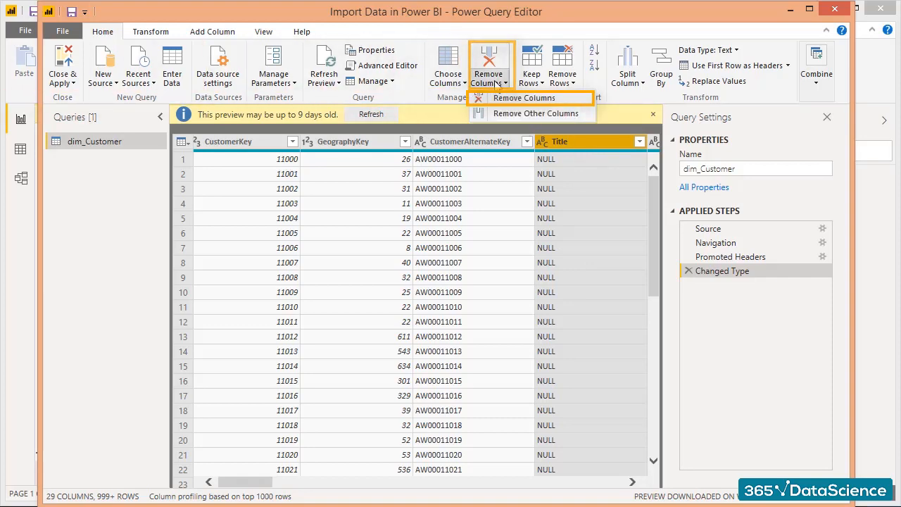
{"action": "left_click", "coordinate": [524, 98]}
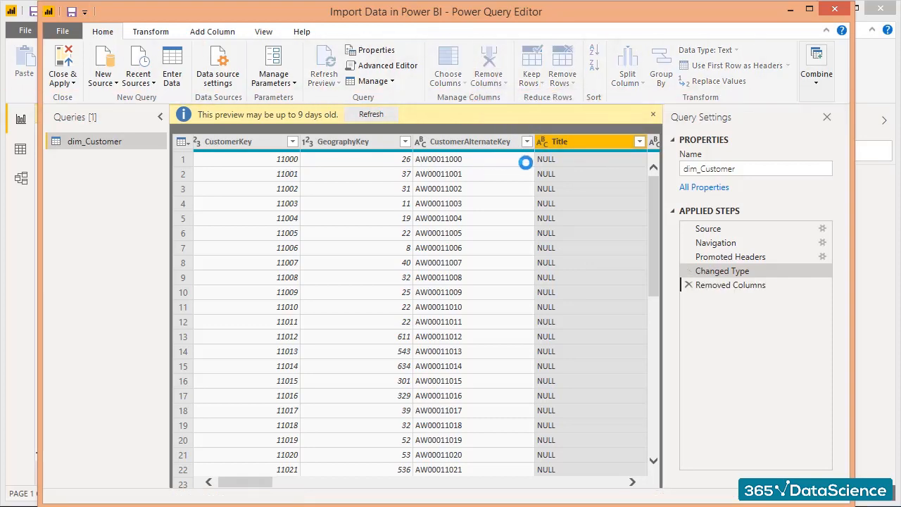
{"action": "left_click", "coordinate": [726, 272]}
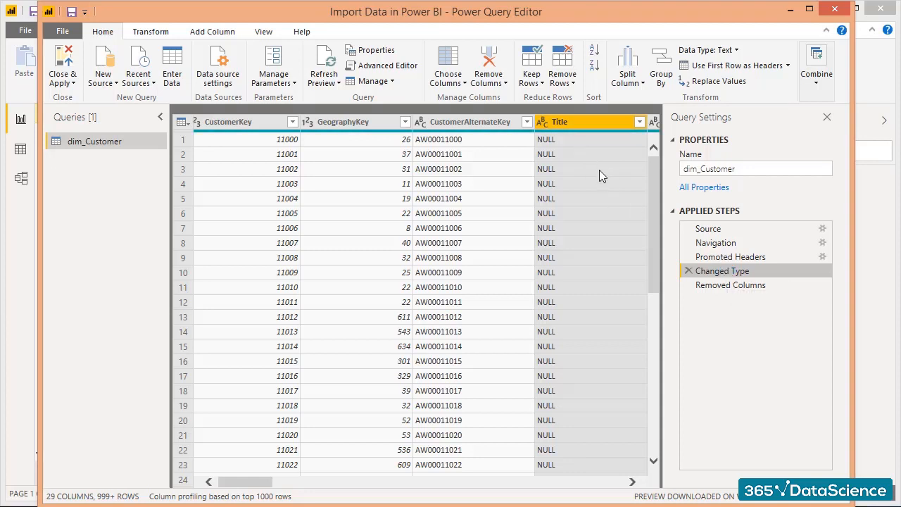
{"action": "left_click", "coordinate": [725, 285]}
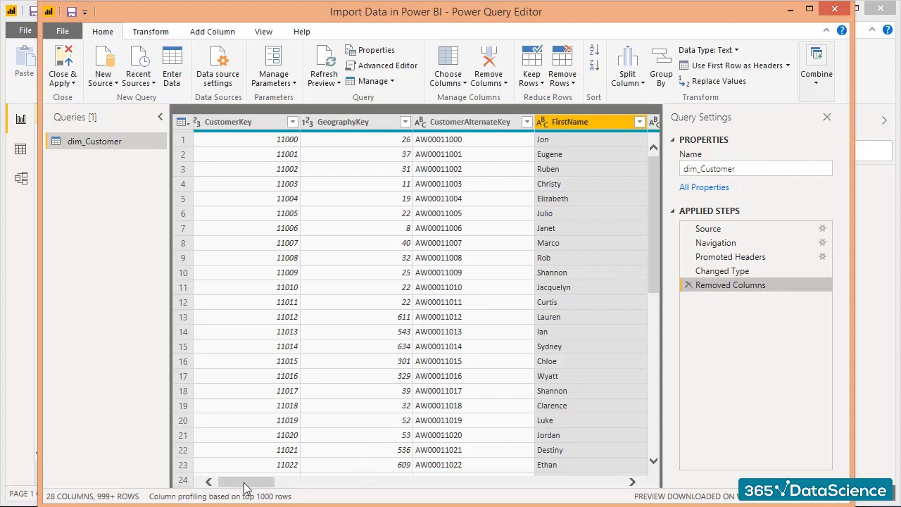
Split the CustomerAlternateKey column by non-digit to digit
{"action": "left_click", "coordinate": [456, 123]}
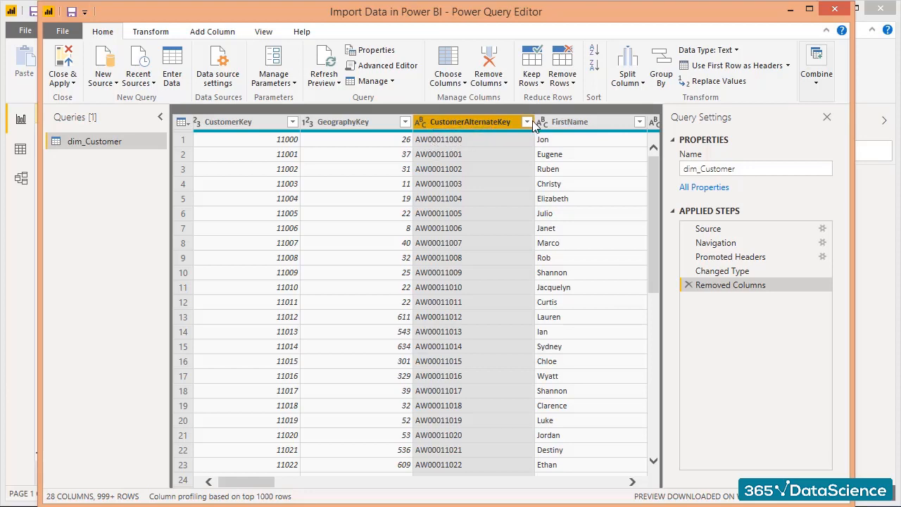
{"action": "left_click", "coordinate": [623, 89]}
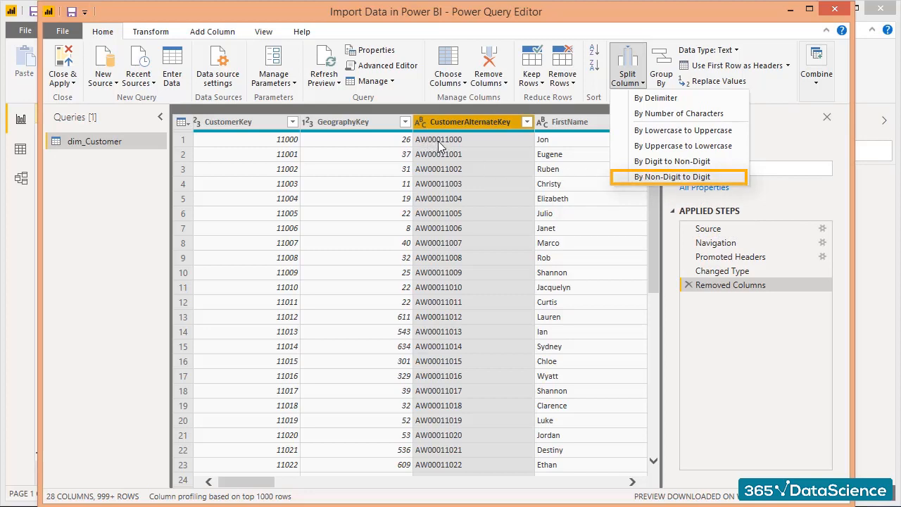
{"action": "left_click", "coordinate": [656, 178]}
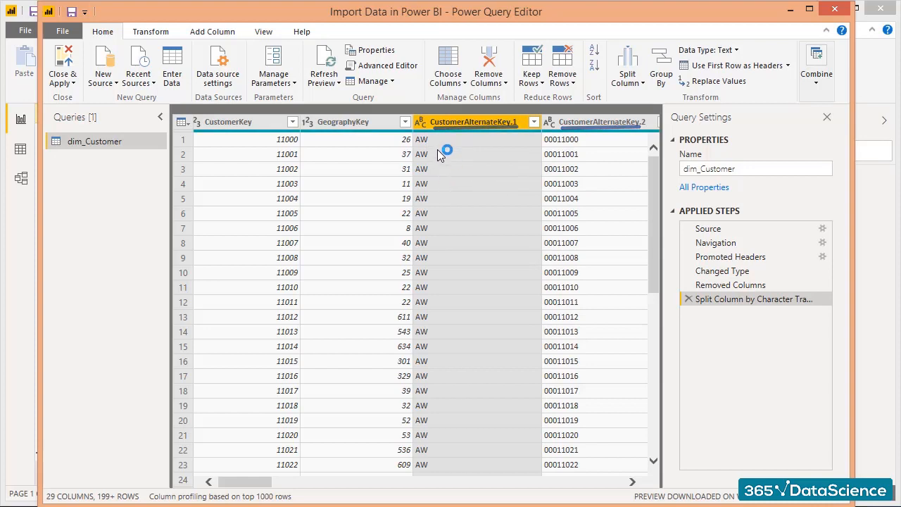
{"action": "left_click", "coordinate": [595, 123]}
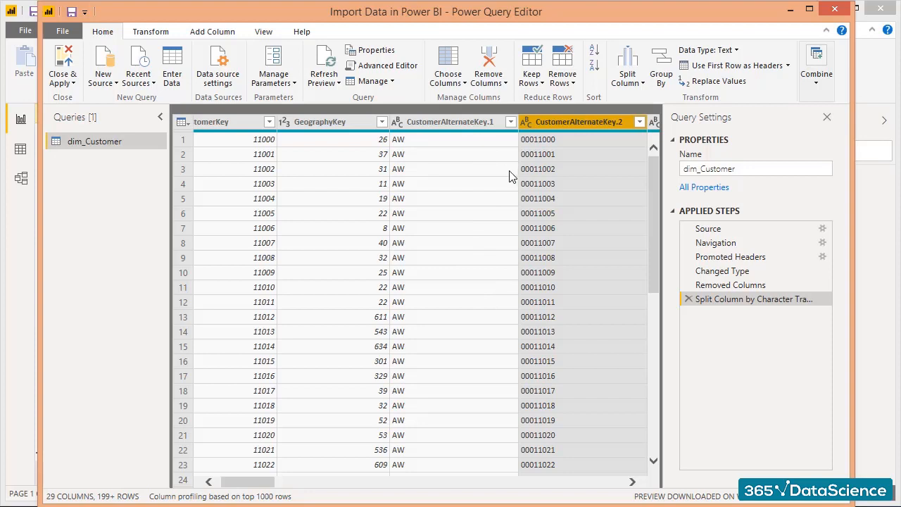
Replace the value 26 with 96 in the GeographyKey column
{"action": "left_click", "coordinate": [343, 123]}
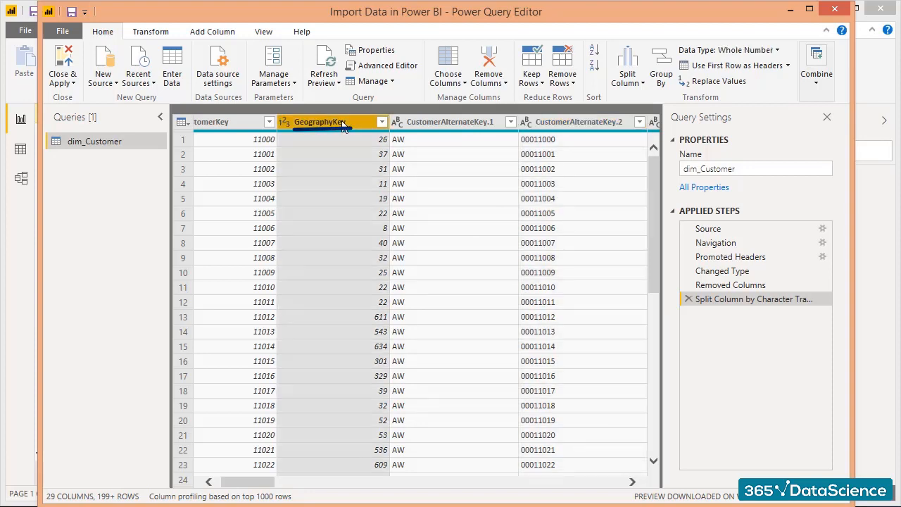
{"action": "left_click", "coordinate": [709, 82]}
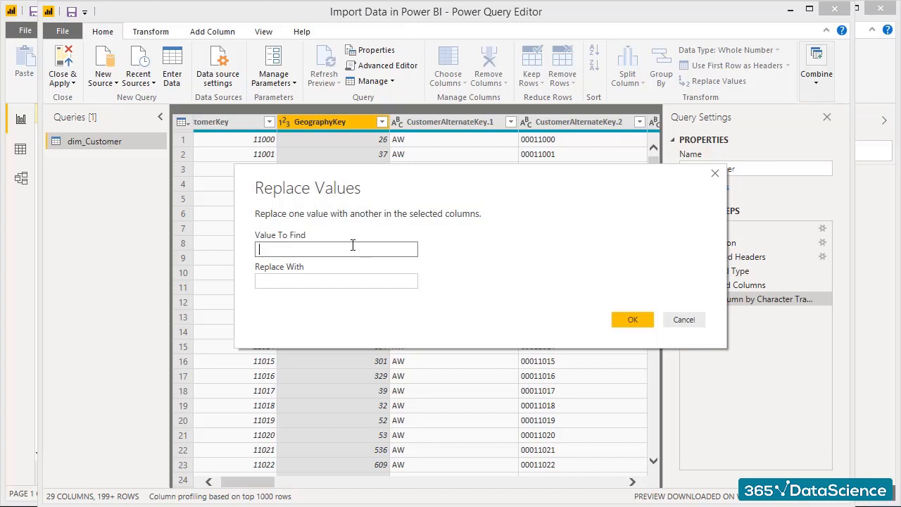
{"action": "left_click", "coordinate": [280, 282]}
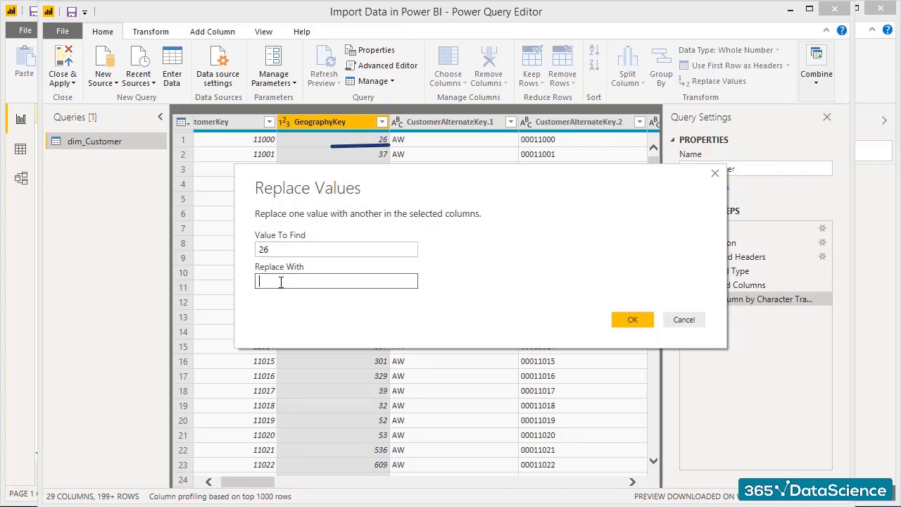
{"action": "type", "text": "96"}
{"action": "left_click", "coordinate": [631, 320]}
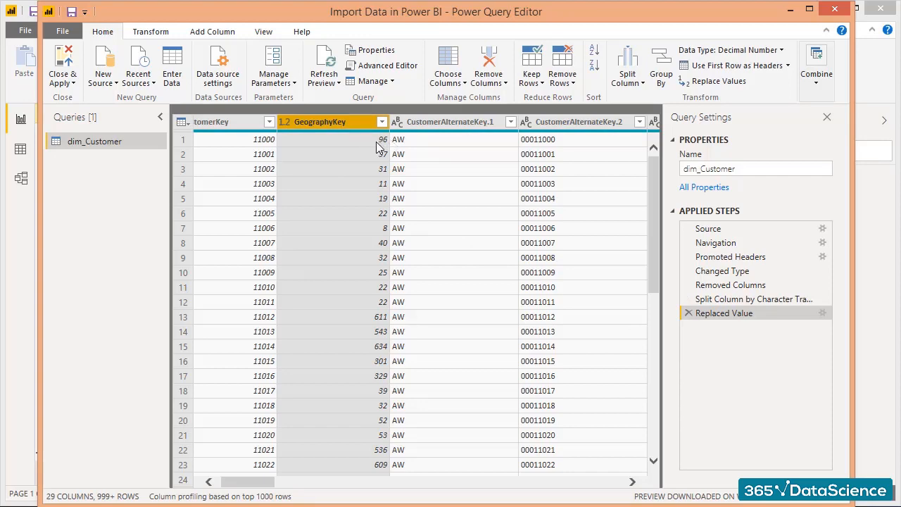
Merge the FirstName and LastName columns using a space as the separator
{"action": "left_click", "coordinate": [378, 146]}
{"action": "left_click_drag", "start_coordinate": [268, 397], "coordinate": [314, 397]}
{"action": "left_click", "coordinate": [321, 124]}
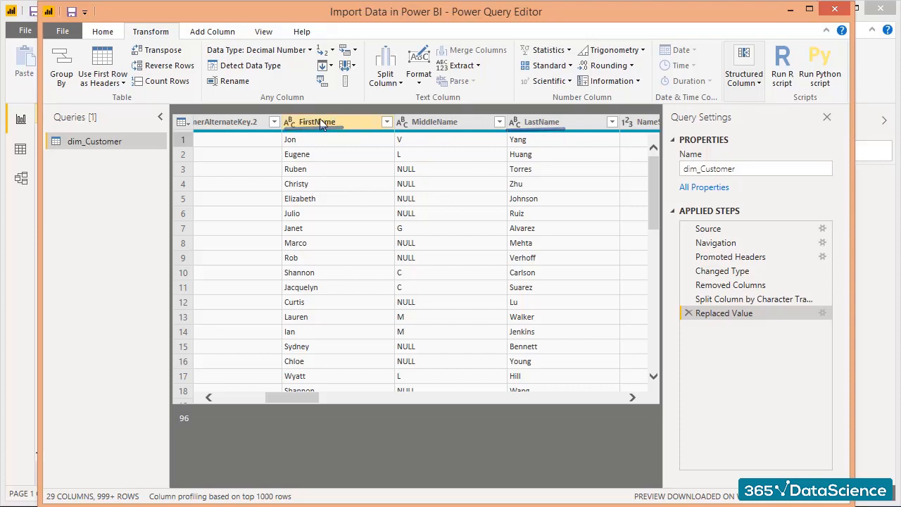
{"action": "left_click", "coordinate": [320, 119]}
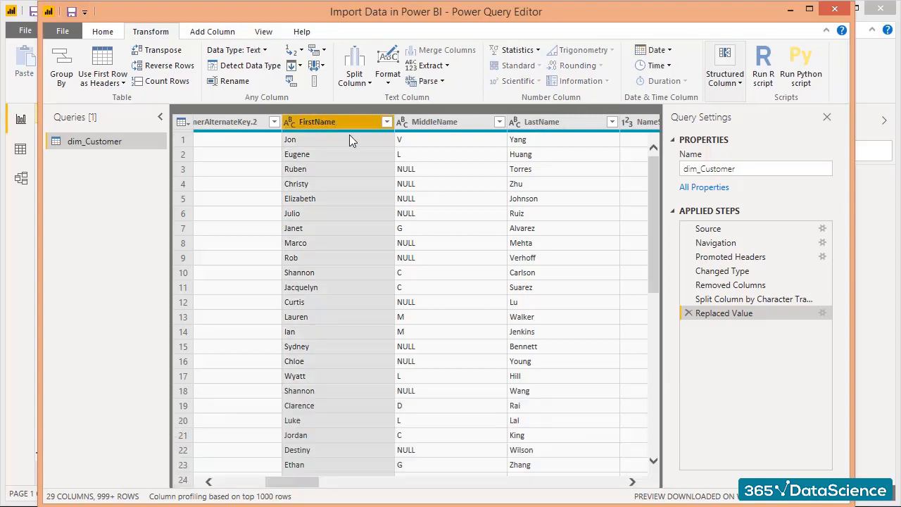
{"action": "left_click", "coordinate": [563, 121], "text": "ctrl"}
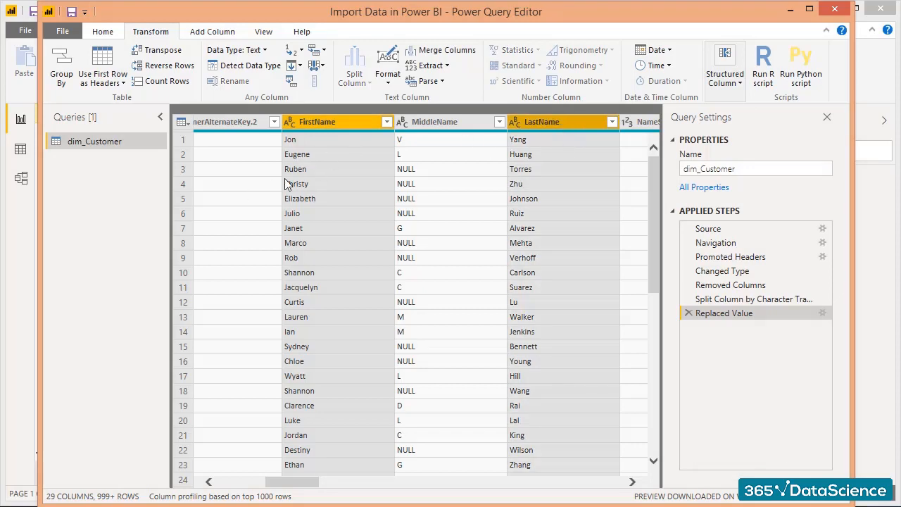
{"action": "left_click", "coordinate": [445, 53]}
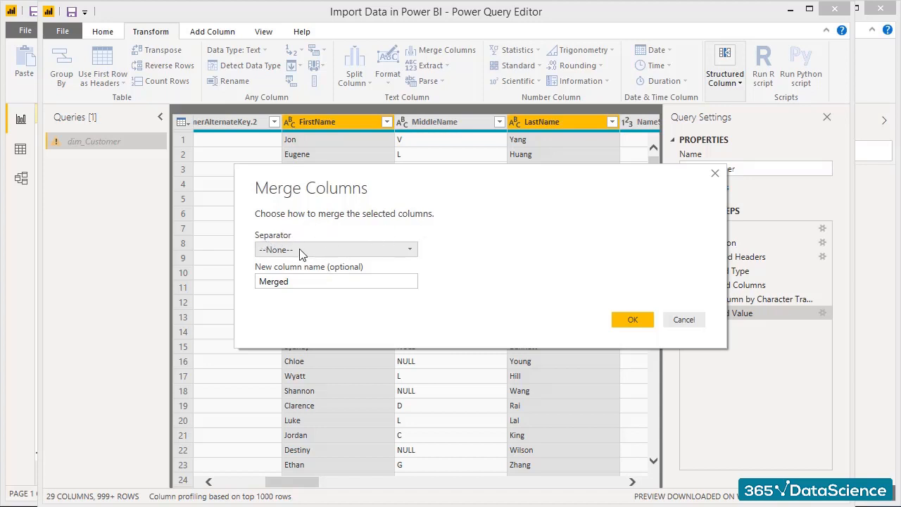
{"action": "left_click", "coordinate": [303, 252]}
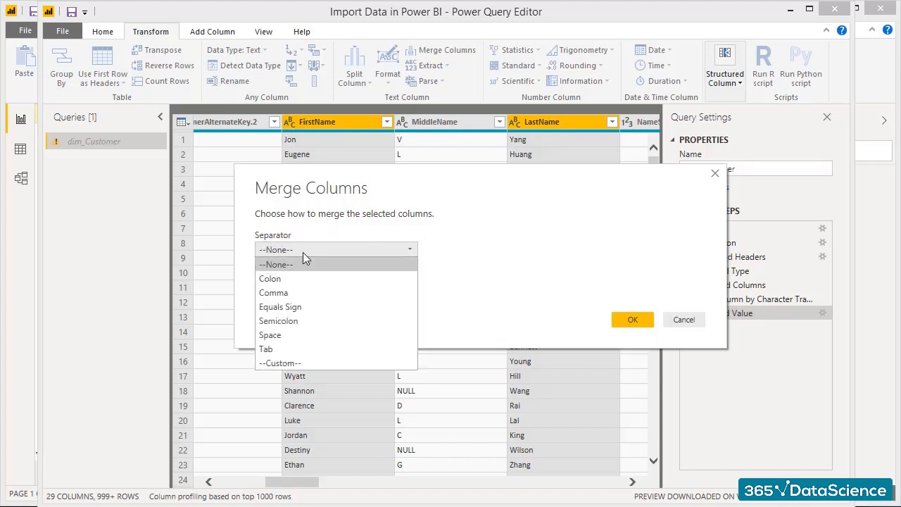
{"action": "left_click", "coordinate": [292, 335]}
{"action": "left_click", "coordinate": [633, 322]}
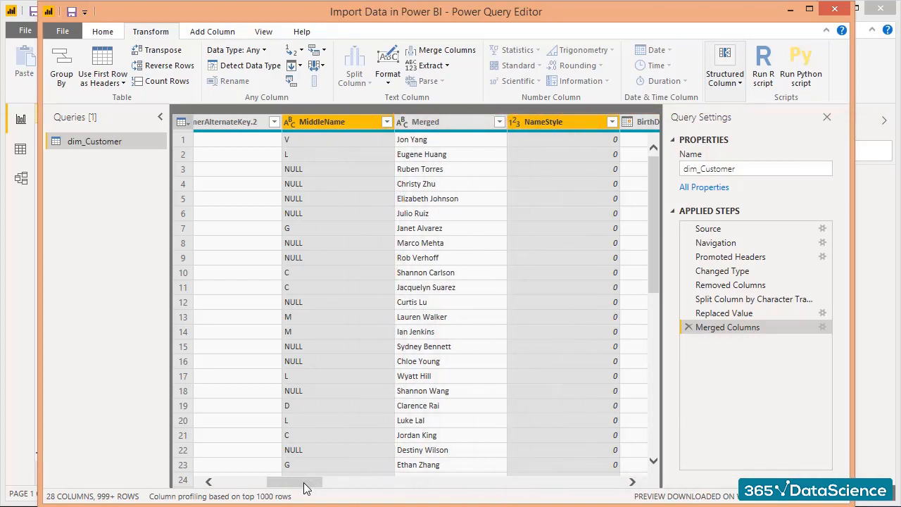
Rename the Merged column as Customer Name
{"action": "left_click_drag", "start_coordinate": [302, 485], "coordinate": [299, 485]}
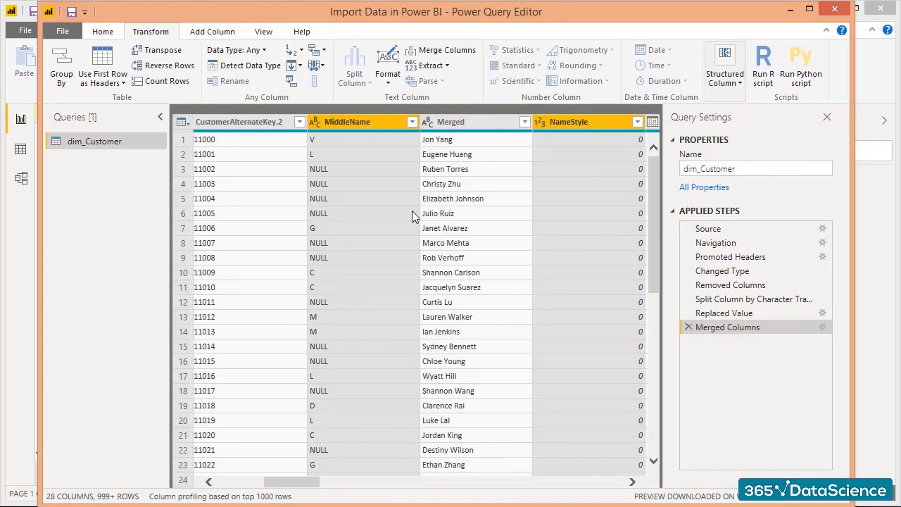
{"action": "left_click", "coordinate": [450, 122]}
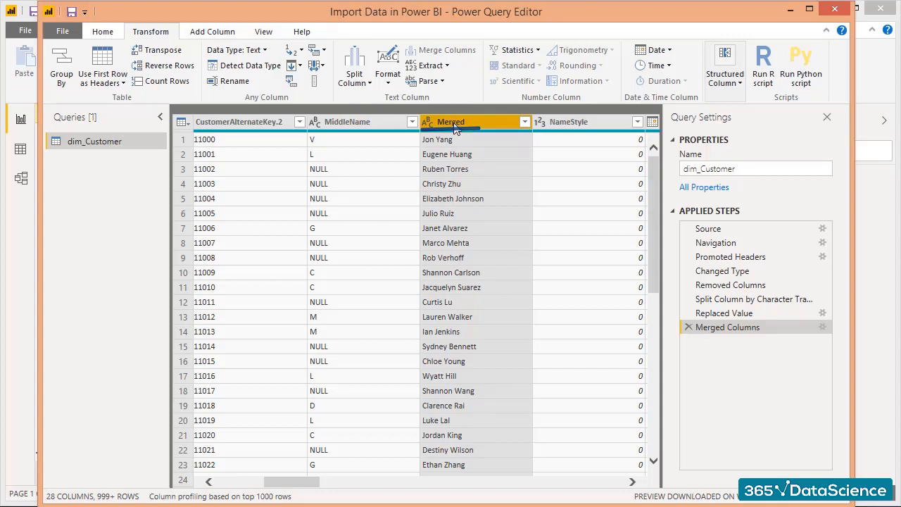
{"action": "left_click", "coordinate": [242, 83]}
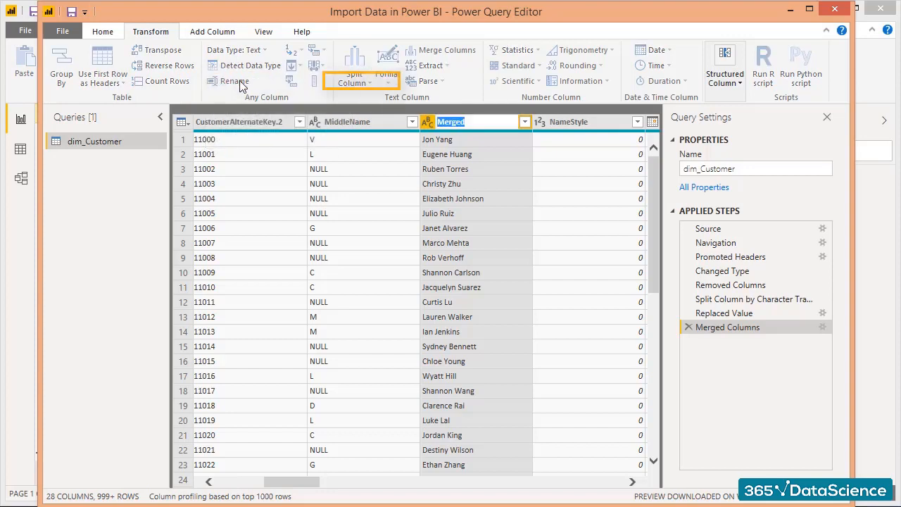
{"action": "type", "text": "F"}
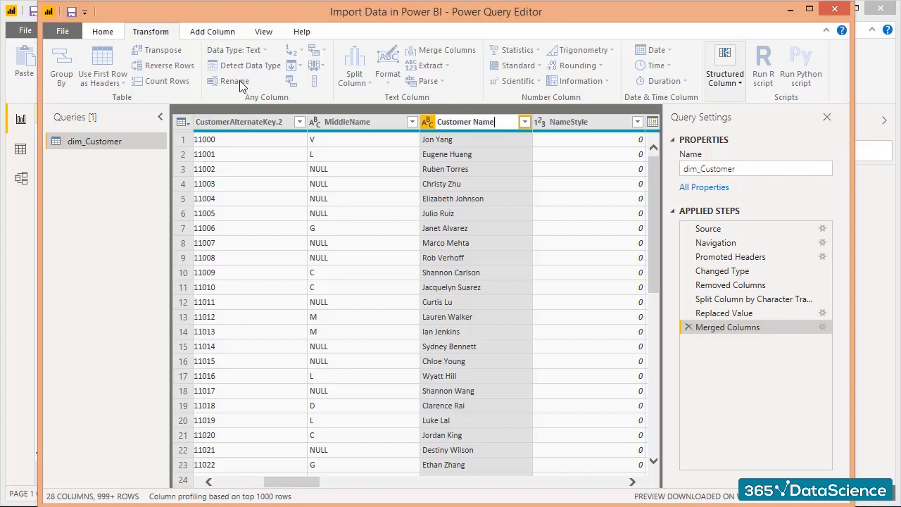
{"action": "key", "text": "Return"}
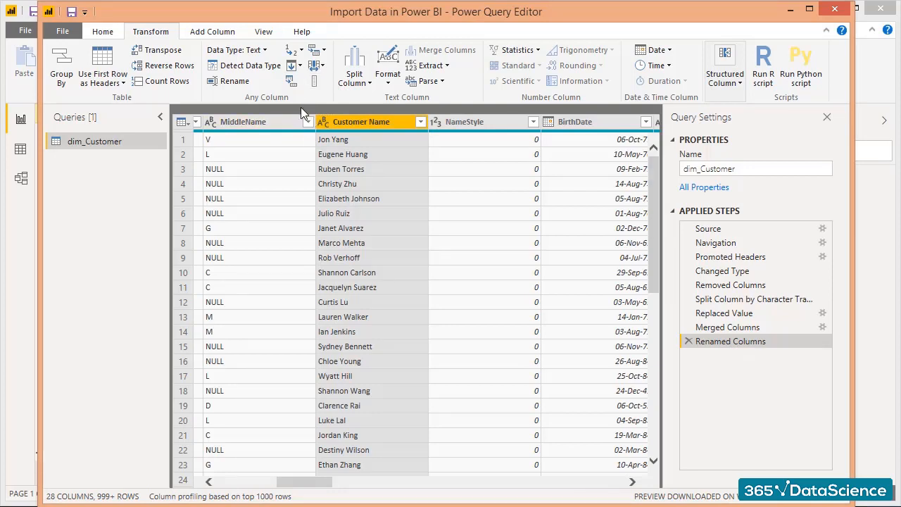
Start pivoting the Gender column with CustomerKey as the values column
{"action": "left_click", "coordinate": [291, 81]}
{"action": "left_click", "coordinate": [632, 482]}
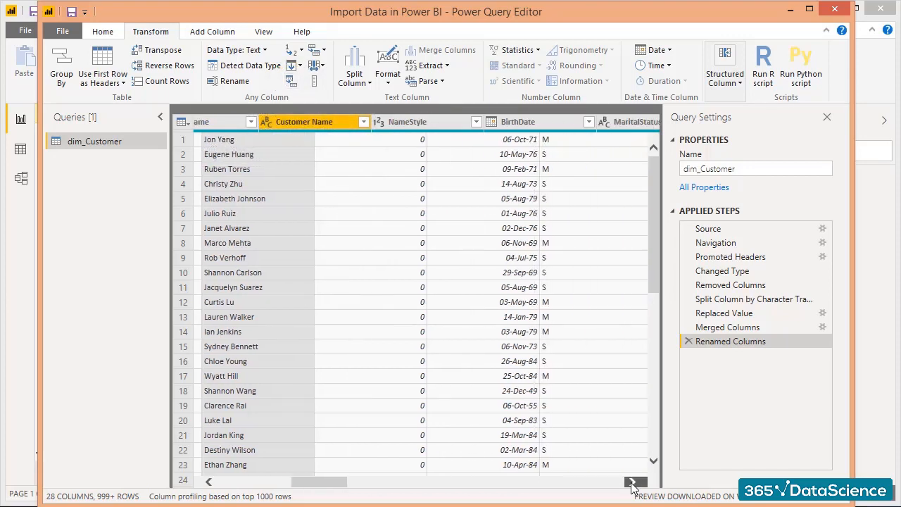
{"action": "left_click", "coordinate": [632, 481]}
{"action": "left_click", "coordinate": [632, 482]}
{"action": "left_click", "coordinate": [632, 482]}
{"action": "left_click", "coordinate": [632, 481]}
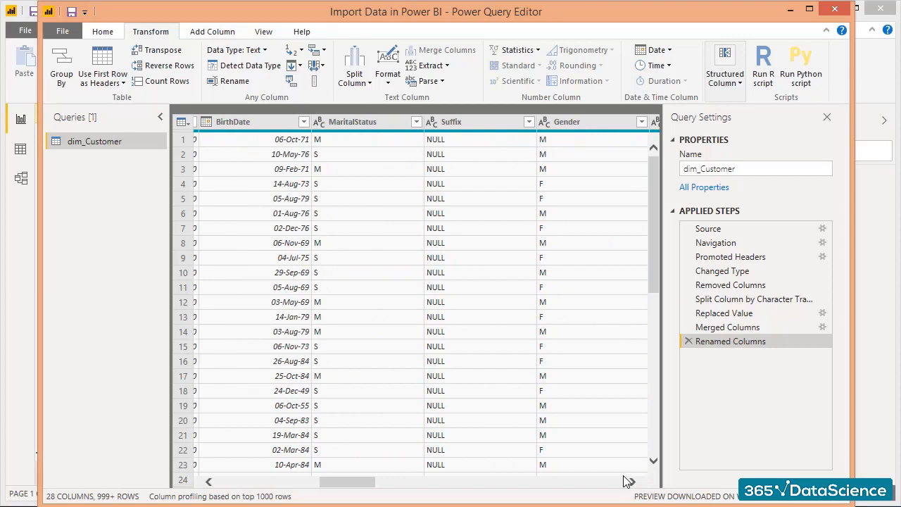
{"action": "left_click", "coordinate": [569, 123]}
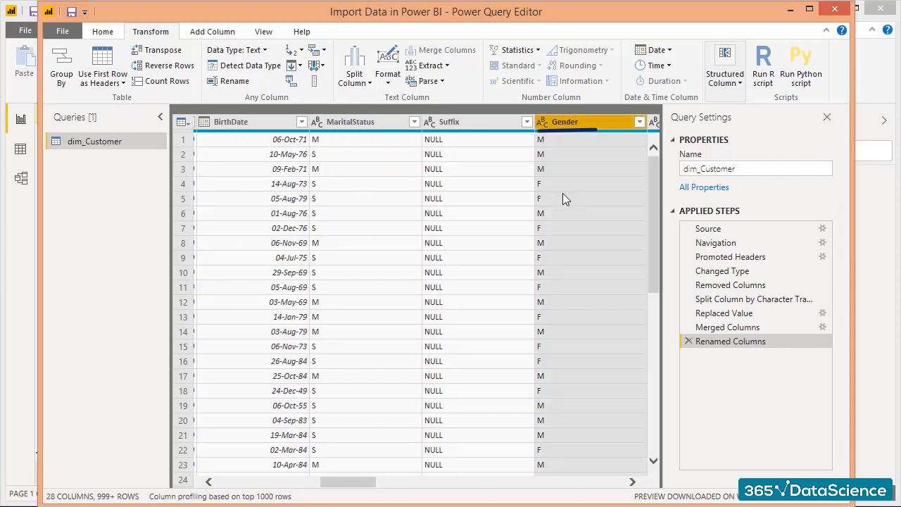
{"action": "left_click", "coordinate": [292, 84]}
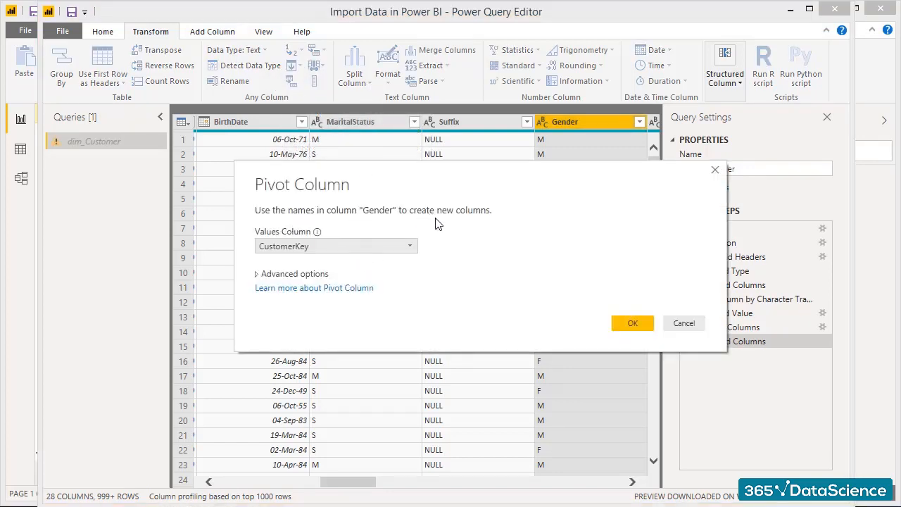
{"action": "left_click", "coordinate": [339, 246]}
{"action": "left_click", "coordinate": [342, 248]}
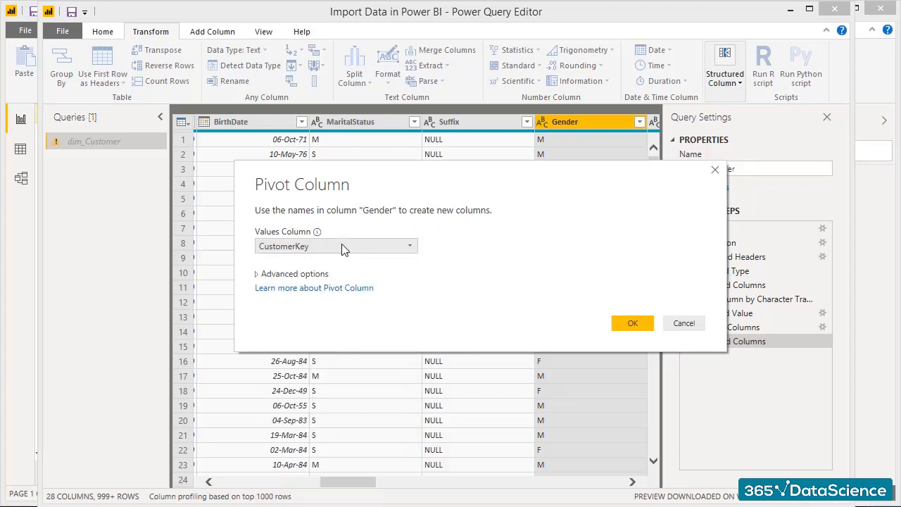
Set the pivot's aggregate value function to Count (All), apply it and check the new M and F columns
{"action": "left_click", "coordinate": [294, 274]}
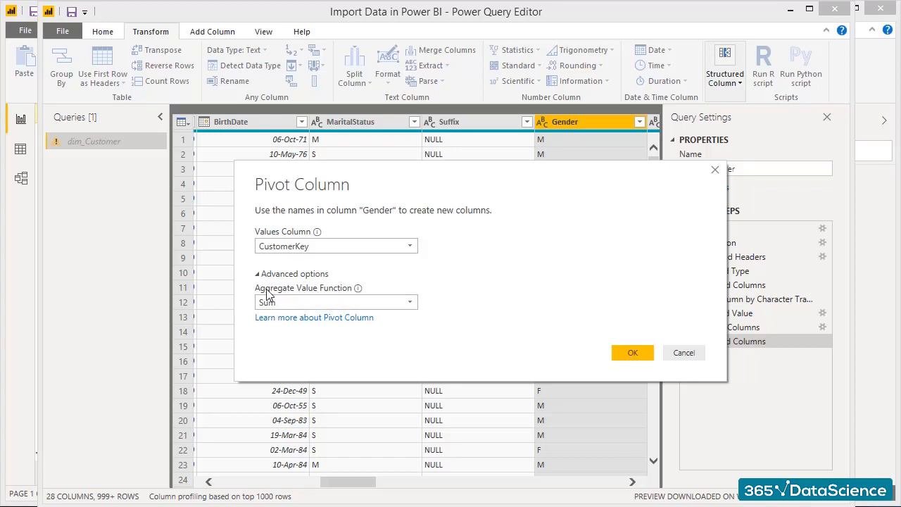
{"action": "left_click", "coordinate": [354, 303]}
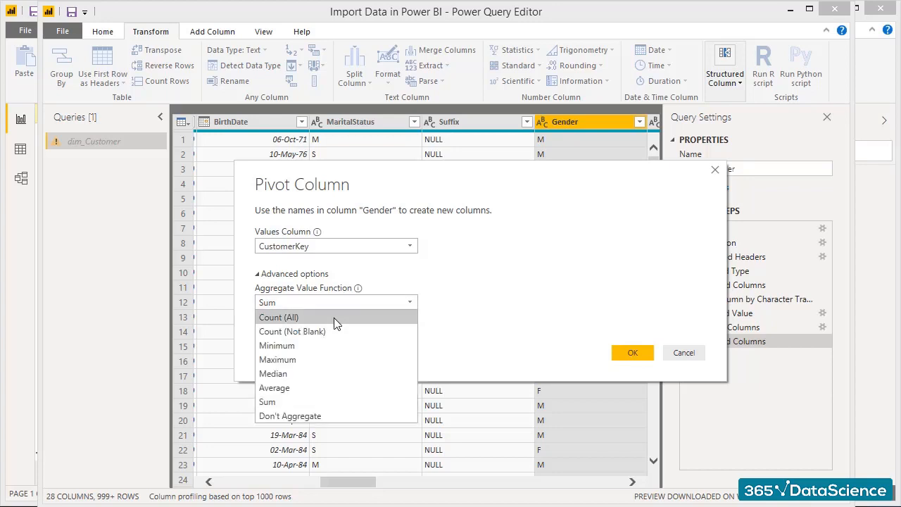
{"action": "left_click", "coordinate": [336, 317]}
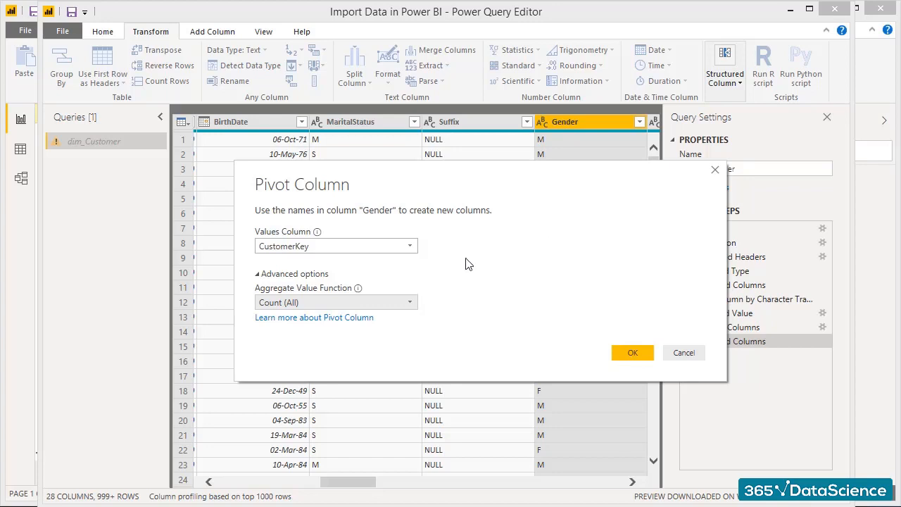
{"action": "left_click", "coordinate": [633, 353]}
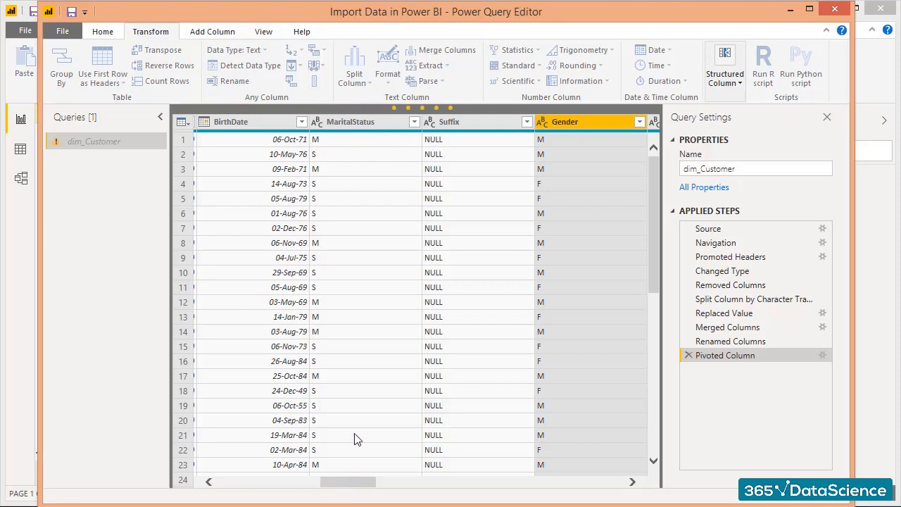
{"action": "left_click_drag", "start_coordinate": [349, 485], "coordinate": [609, 502]}
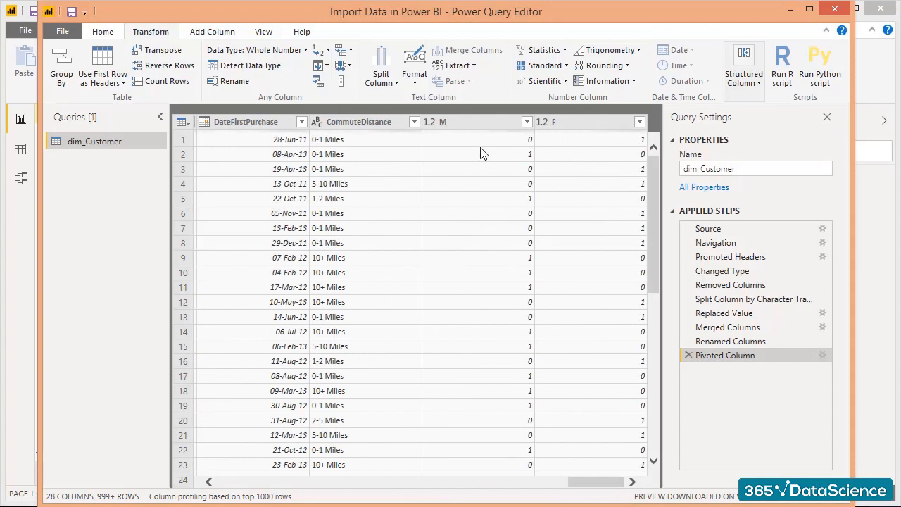
{"action": "left_click", "coordinate": [477, 129]}
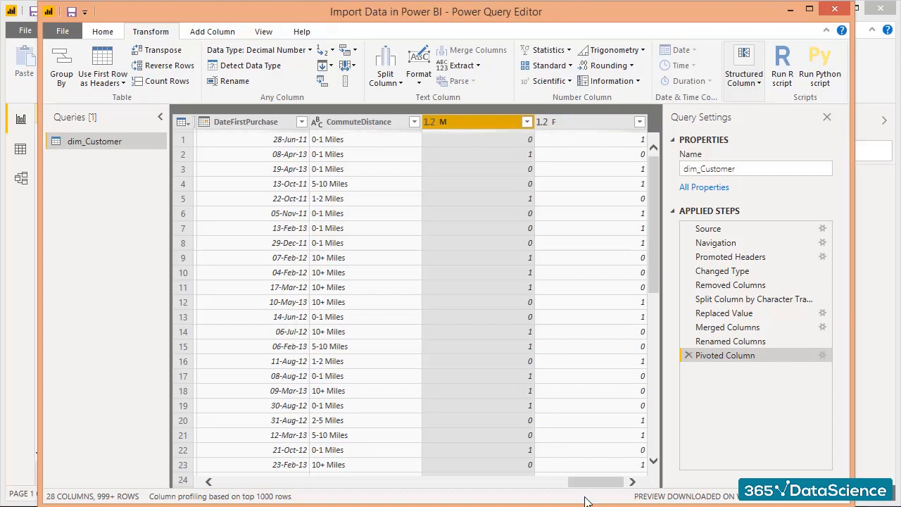
Add a column extracting the text before the @ delimiter from the EmailAddress column
{"action": "left_click_drag", "start_coordinate": [587, 484], "coordinate": [351, 481]}
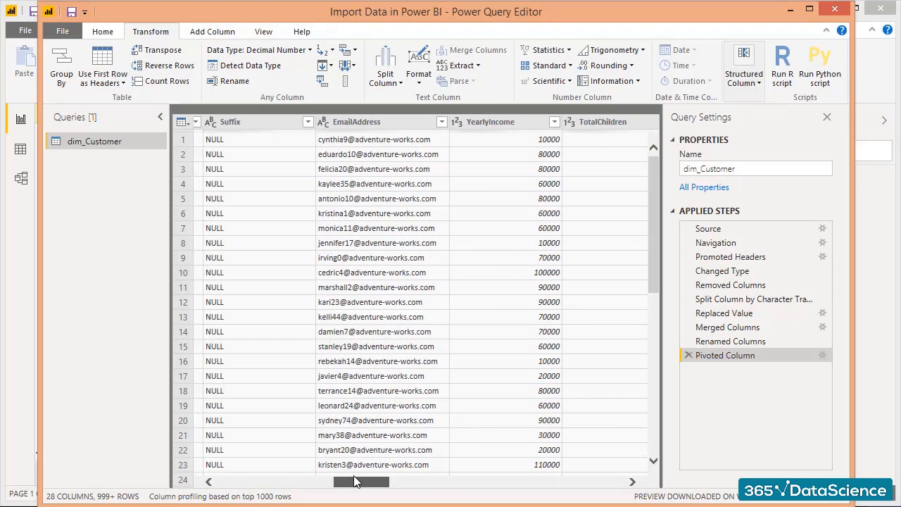
{"action": "left_click", "coordinate": [373, 123]}
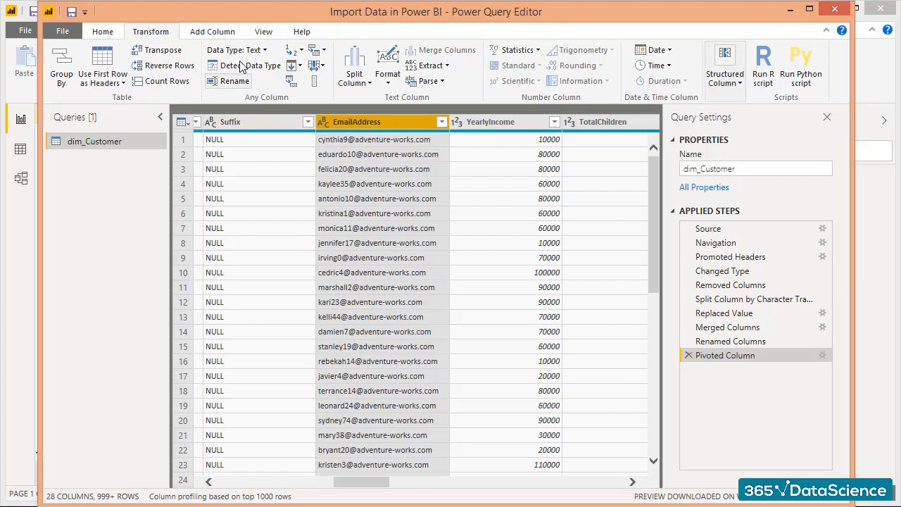
{"action": "left_click", "coordinate": [225, 35]}
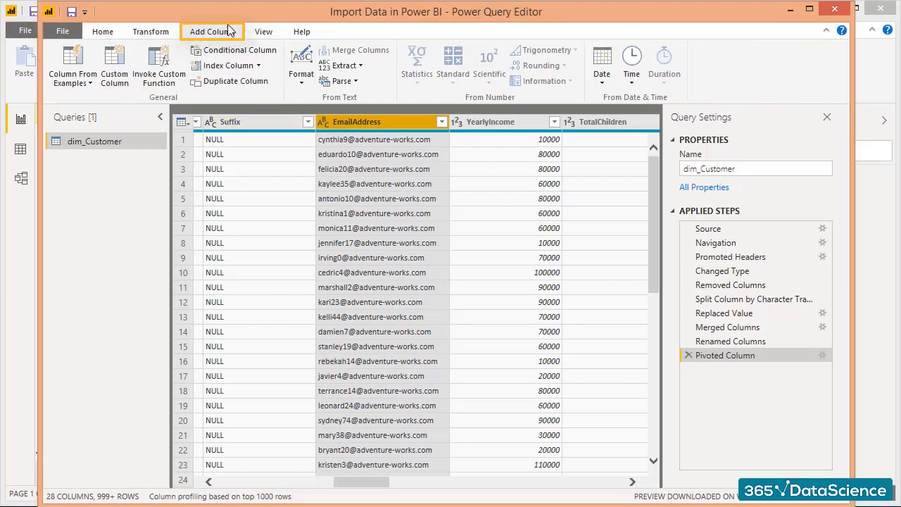
{"action": "left_click", "coordinate": [342, 65]}
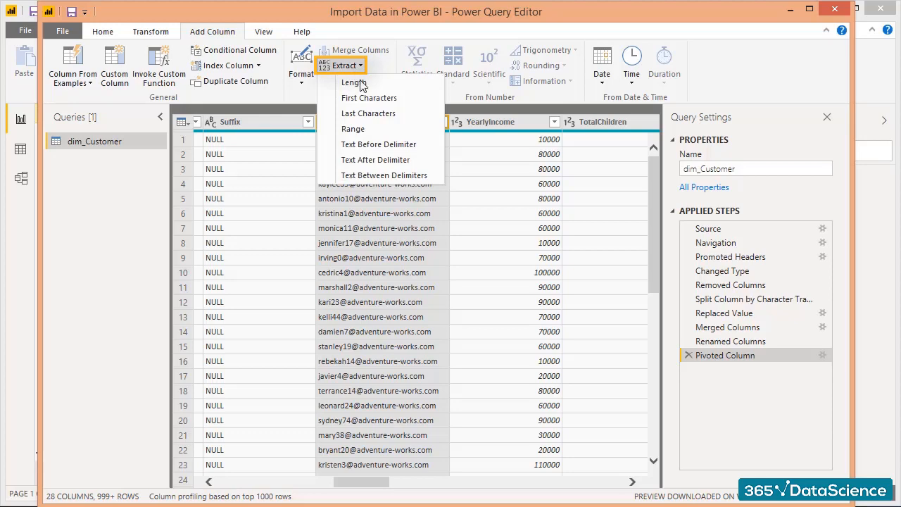
{"action": "left_click", "coordinate": [377, 145]}
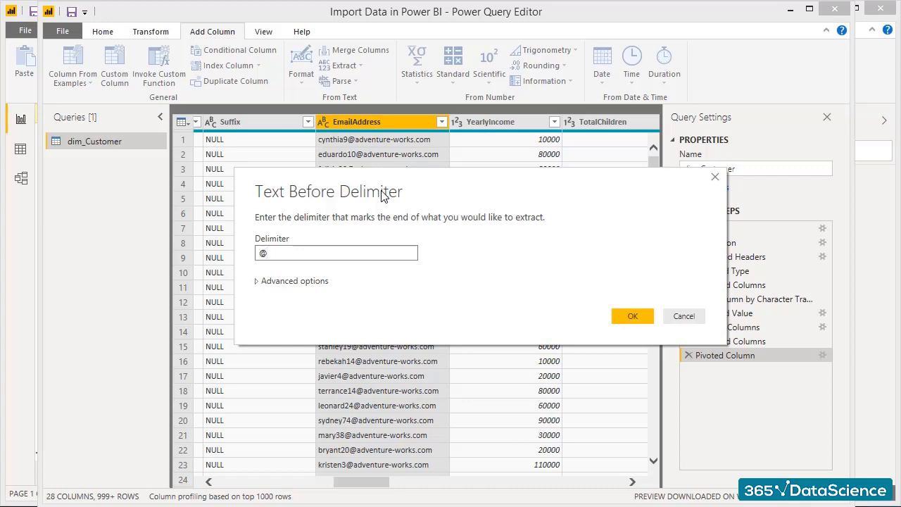
{"action": "left_click", "coordinate": [632, 316]}
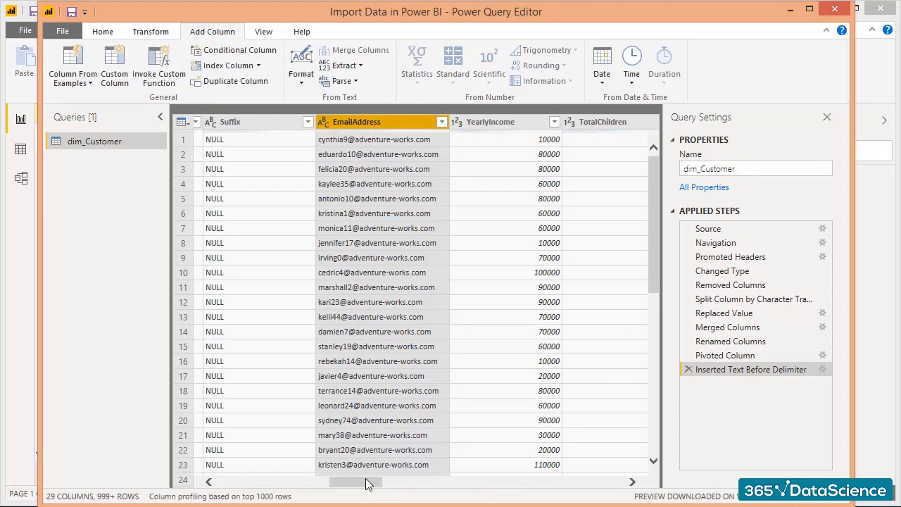
Rename the new Text Before Delimiter column as User
{"action": "left_click_drag", "start_coordinate": [365, 485], "coordinate": [631, 503]}
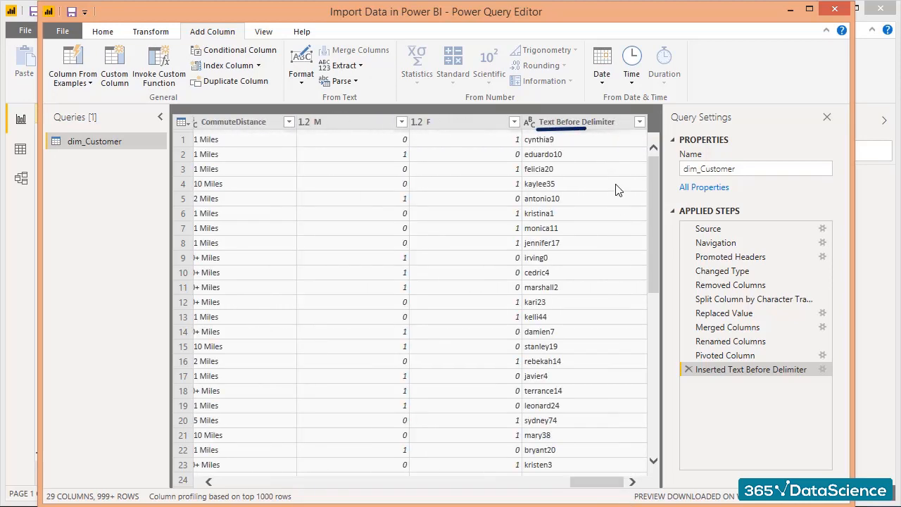
{"action": "left_click", "coordinate": [565, 124]}
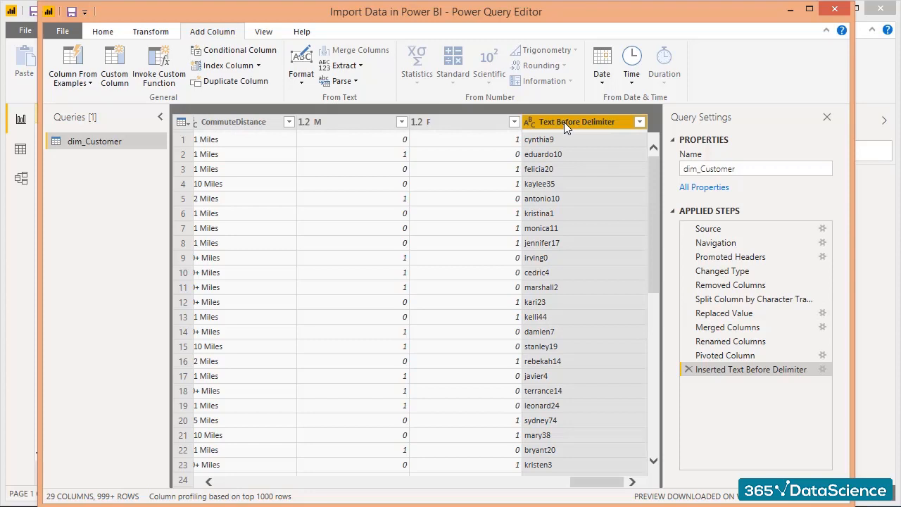
{"action": "double_click", "coordinate": [564, 122]}
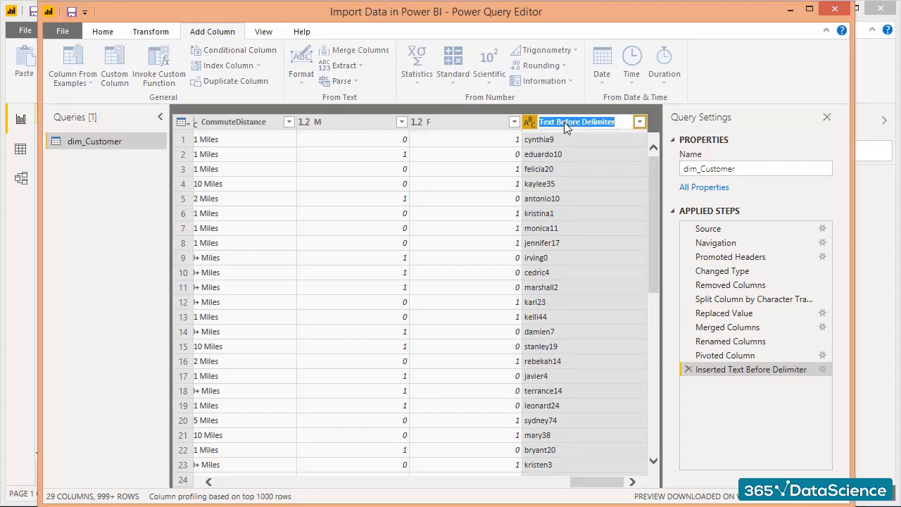
{"action": "type", "text": "User"}
{"action": "key", "text": "Return"}
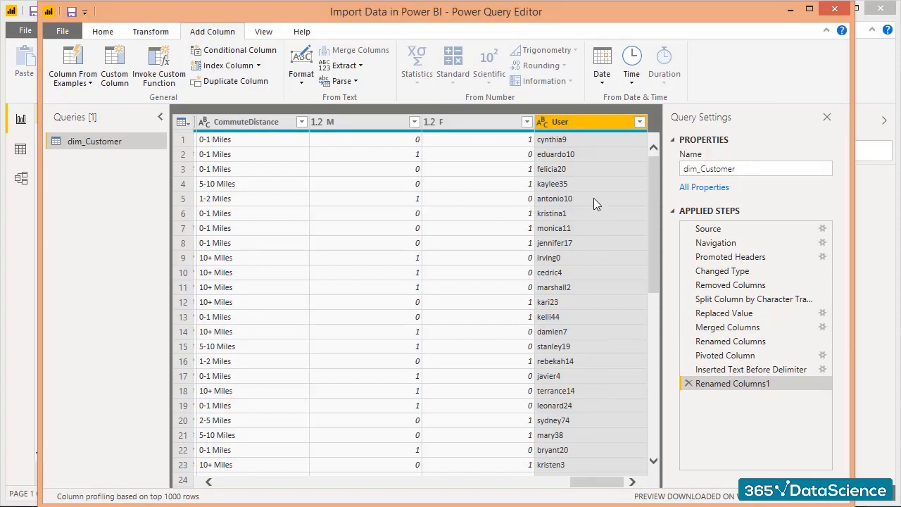
Add an index column starting from 0 and a new column with the User values in uppercase
{"action": "left_click", "coordinate": [258, 66]}
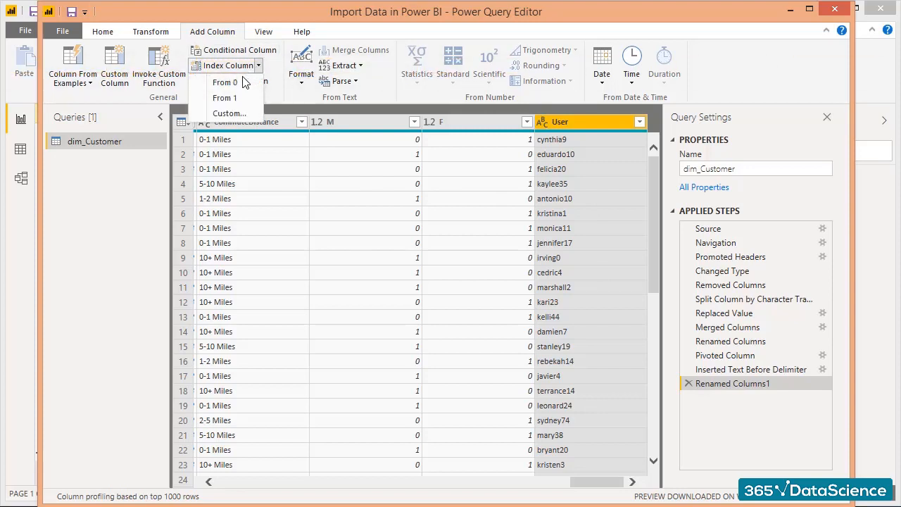
{"action": "left_click", "coordinate": [238, 82]}
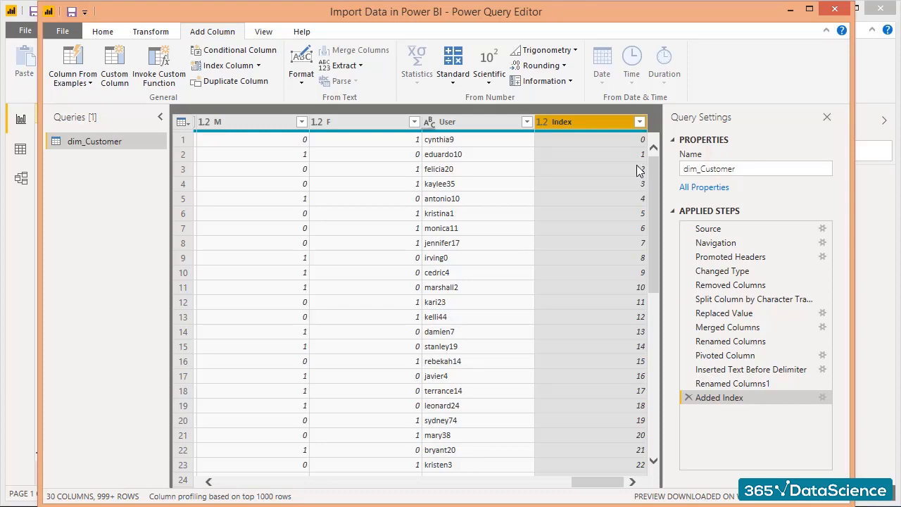
{"action": "left_click", "coordinate": [450, 123]}
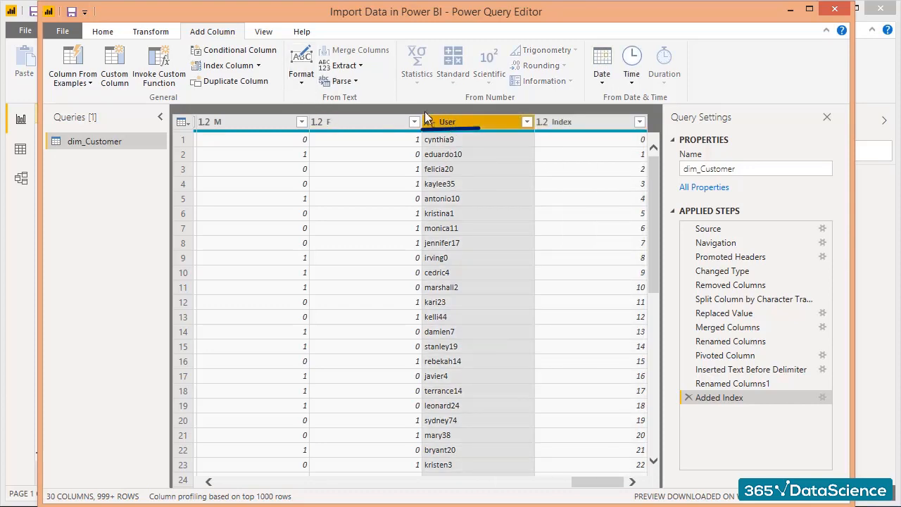
{"action": "left_click", "coordinate": [298, 83]}
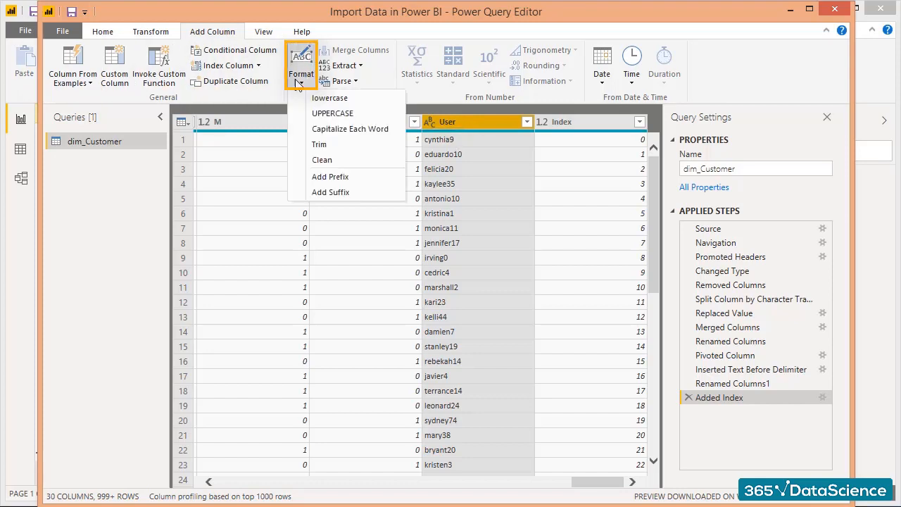
{"action": "left_click", "coordinate": [324, 114]}
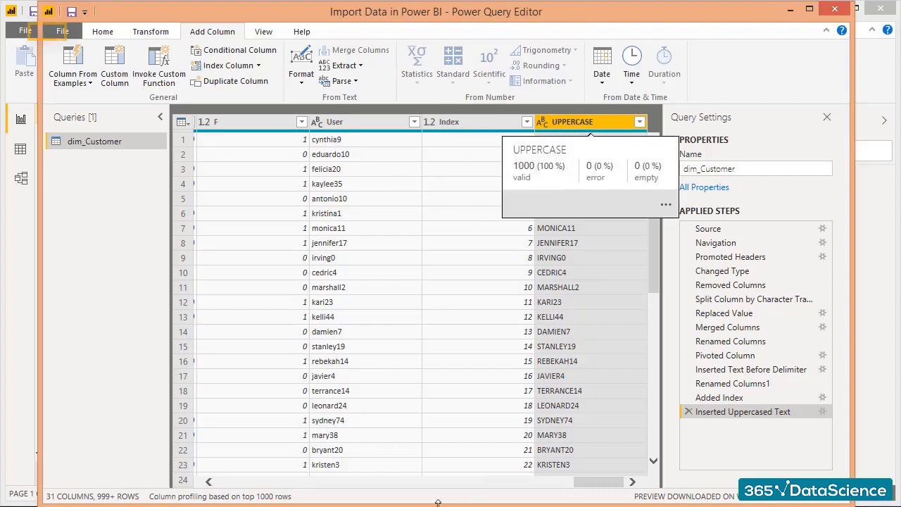
Review the dim_Customer query code in the Advanced Editor against the applied steps
{"action": "left_click", "coordinate": [263, 32]}
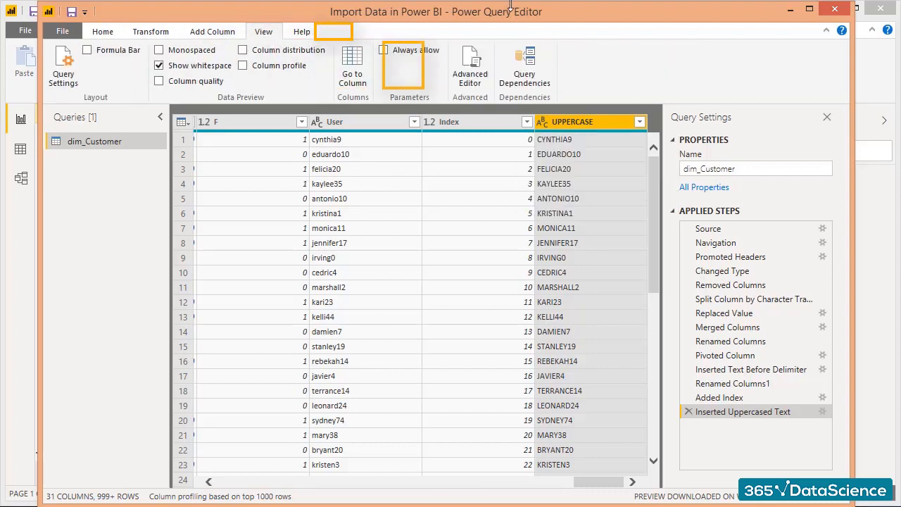
{"action": "left_click", "coordinate": [470, 76]}
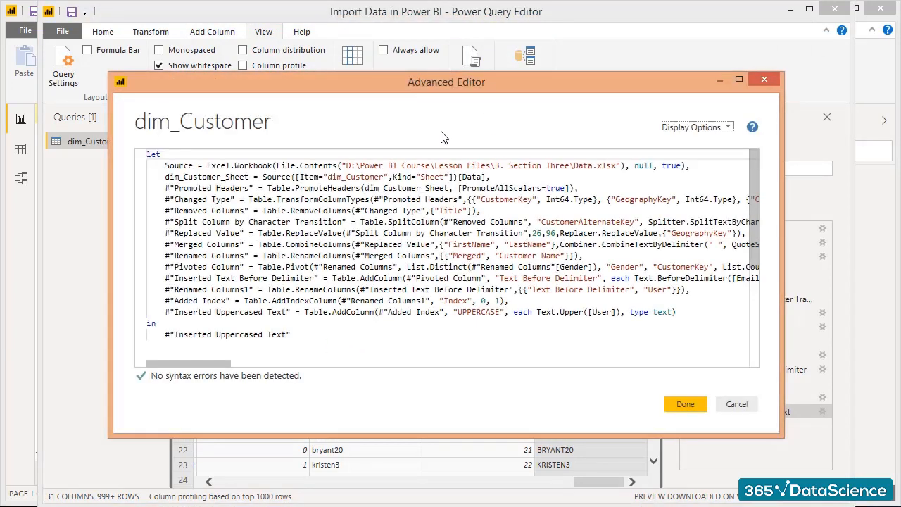
{"action": "left_click_drag", "start_coordinate": [582, 74], "coordinate": [469, 79]}
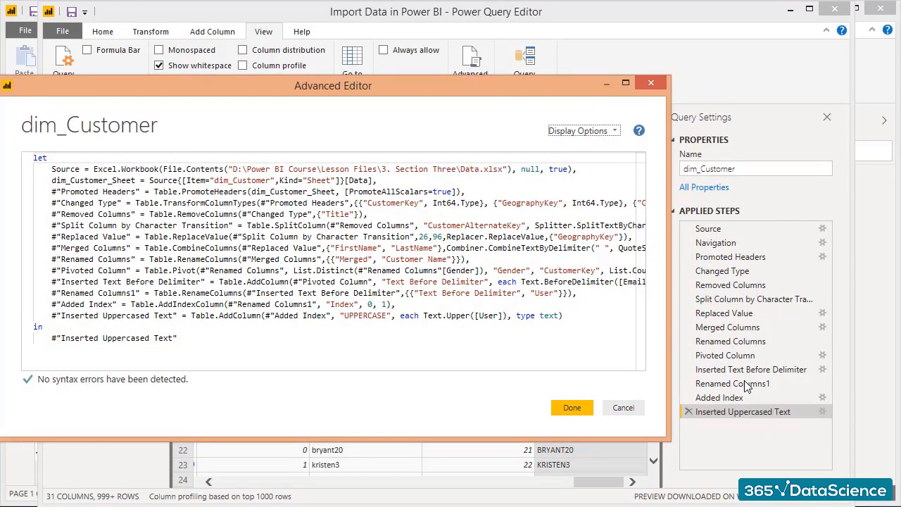
{"action": "left_click_drag", "start_coordinate": [471, 87], "coordinate": [514, 82]}
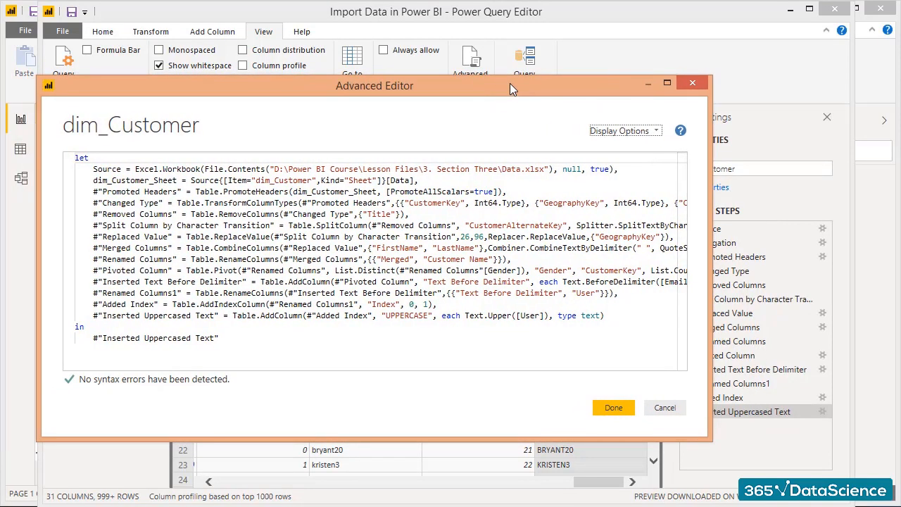
{"action": "left_click", "coordinate": [613, 408]}
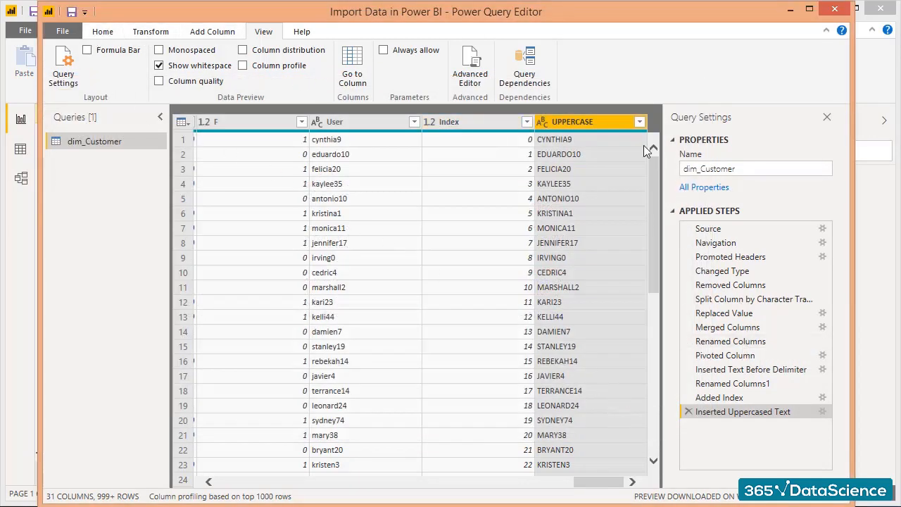
Close the query editor applying all changes, and show the loaded dim_Customer table in Data view
{"action": "left_click", "coordinate": [101, 34]}
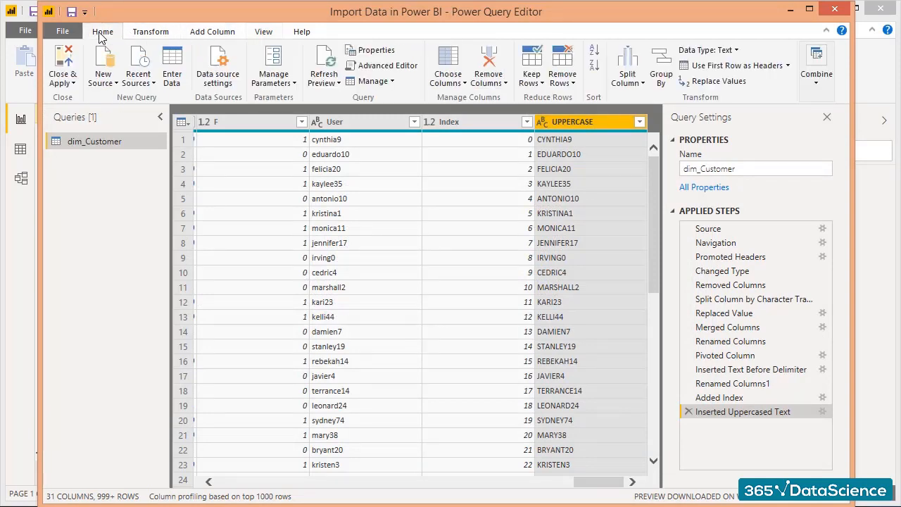
{"action": "left_click", "coordinate": [64, 62]}
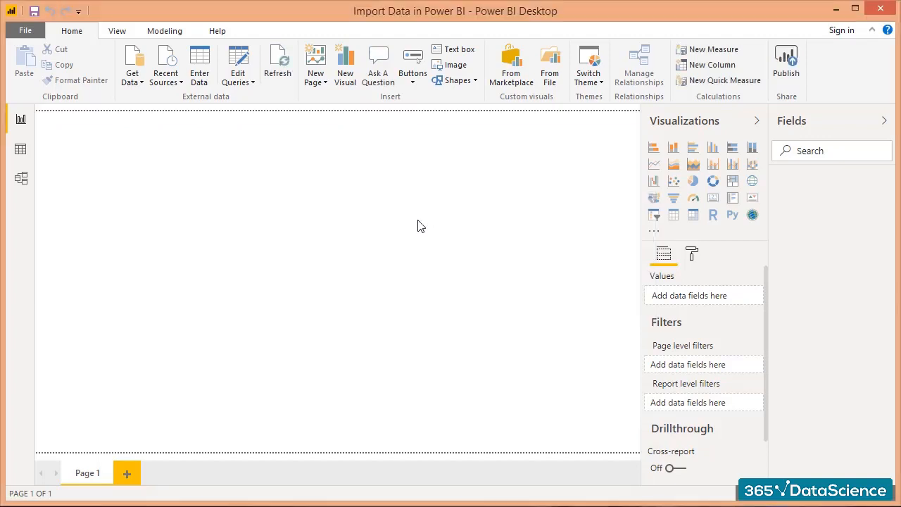
{"action": "left_click", "coordinate": [28, 152]}
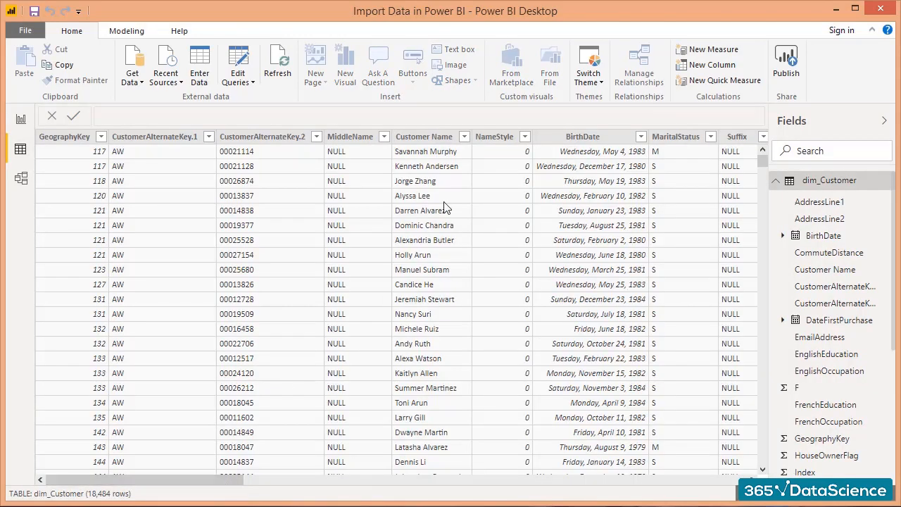
Examine the transformed columns across the whole dim_Customer table and return to the report view
{"action": "left_click_drag", "start_coordinate": [179, 492], "coordinate": [725, 502]}
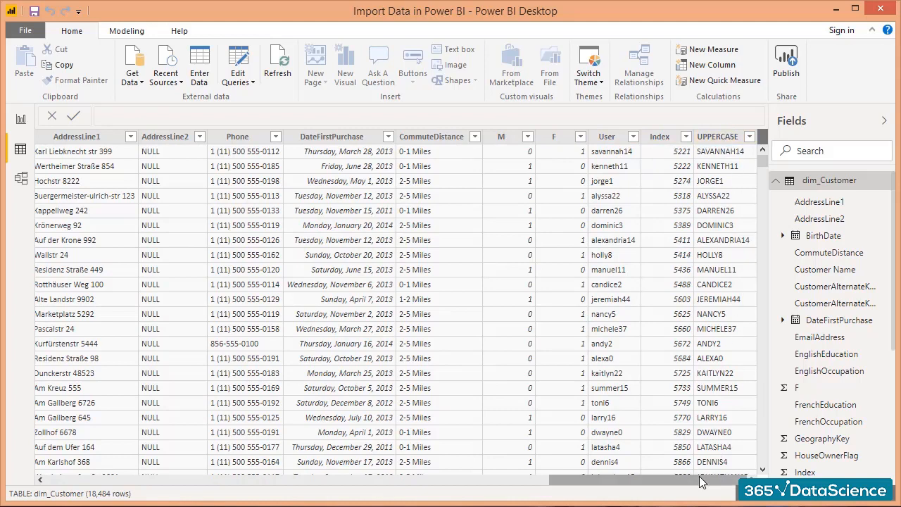
{"action": "left_click_drag", "start_coordinate": [690, 482], "coordinate": [148, 161]}
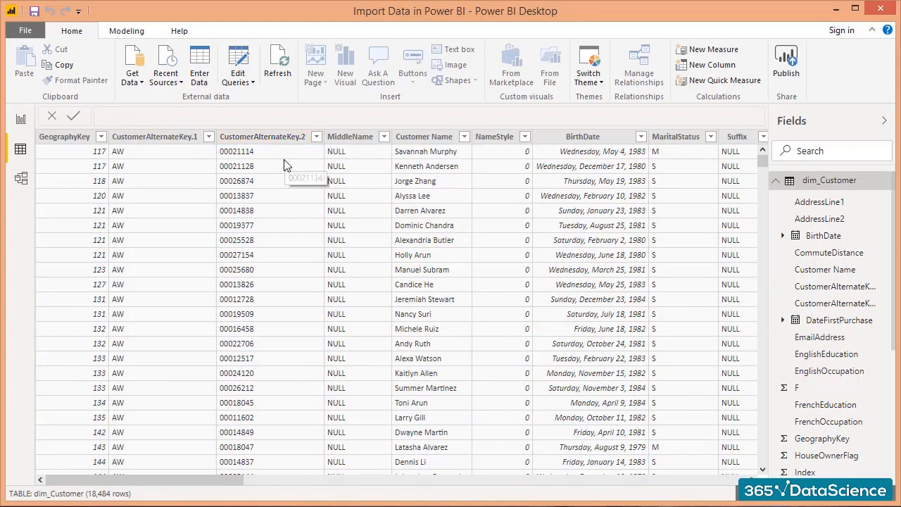
{"action": "left_click", "coordinate": [21, 121]}
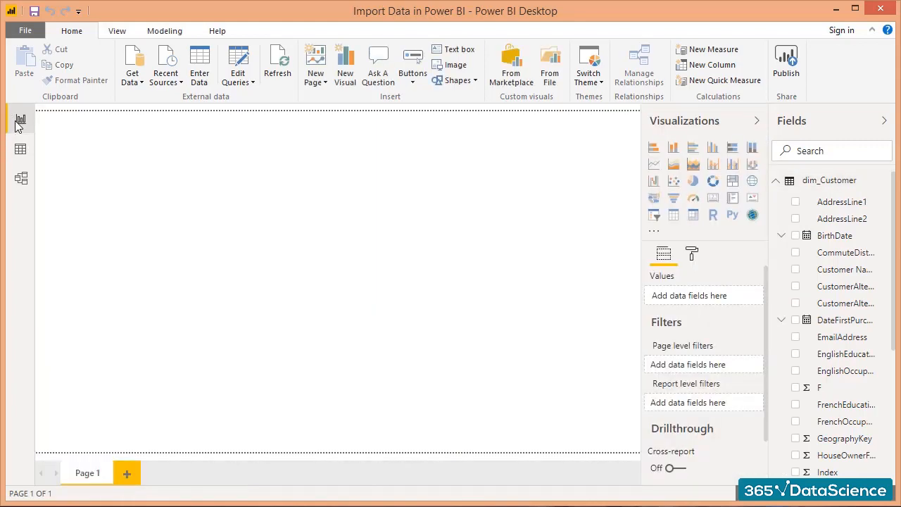